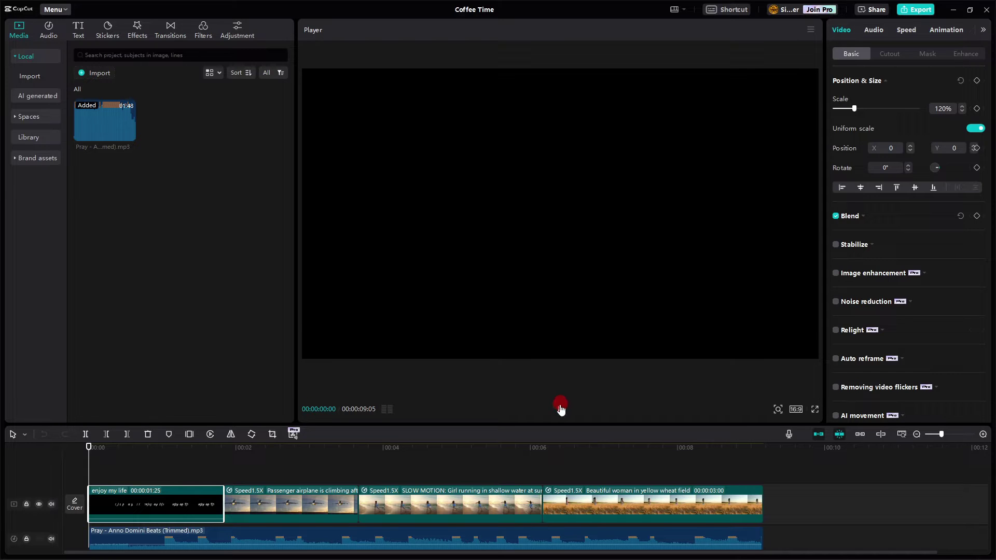
# Play the project, then move the wheat field clip to follow the SLOW MOTION clip on the main track
pyautogui.click(559, 409)
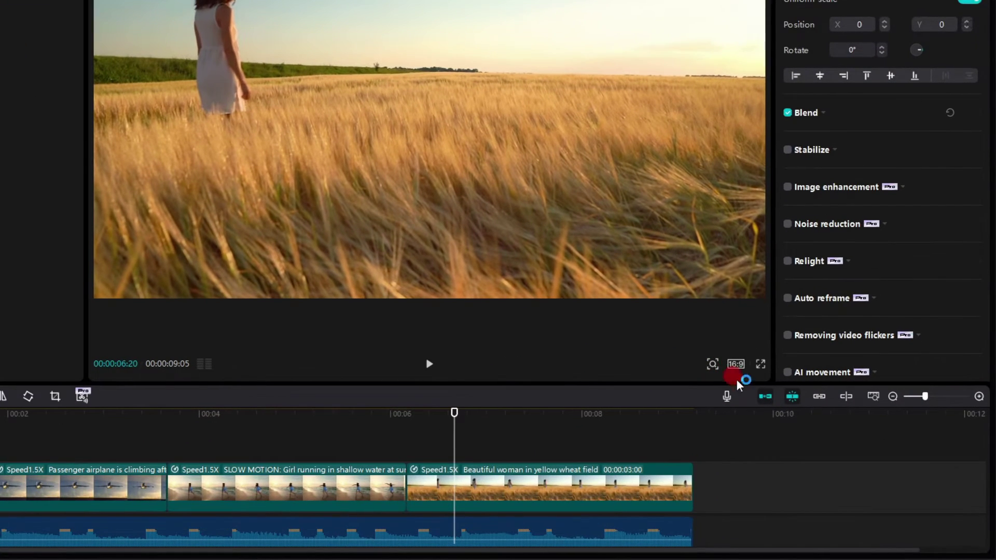
pyautogui.click(821, 437)
pyautogui.click(792, 397)
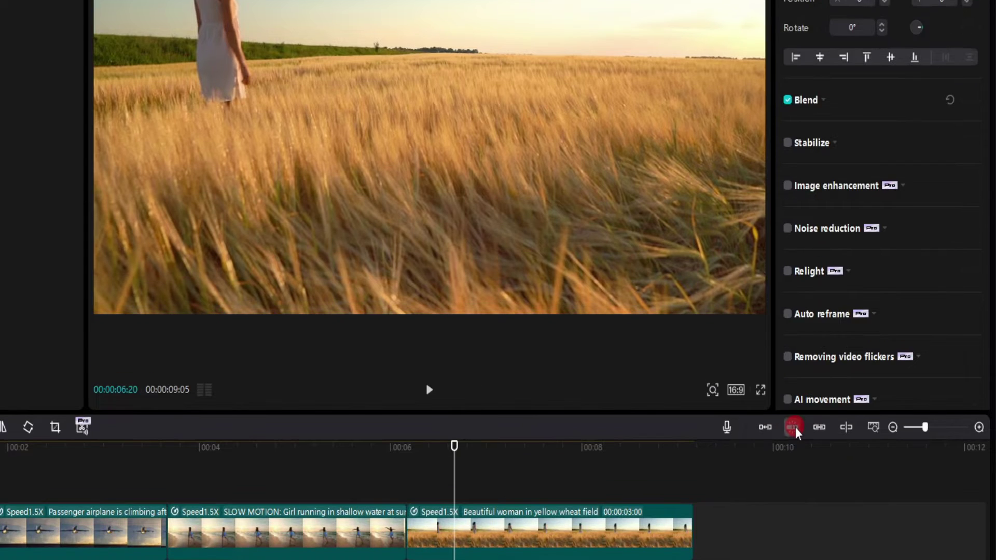
pyautogui.moveTo(581, 527); pyautogui.dragTo(522, 534)
pyautogui.moveTo(524, 493); pyautogui.dragTo(527, 527)
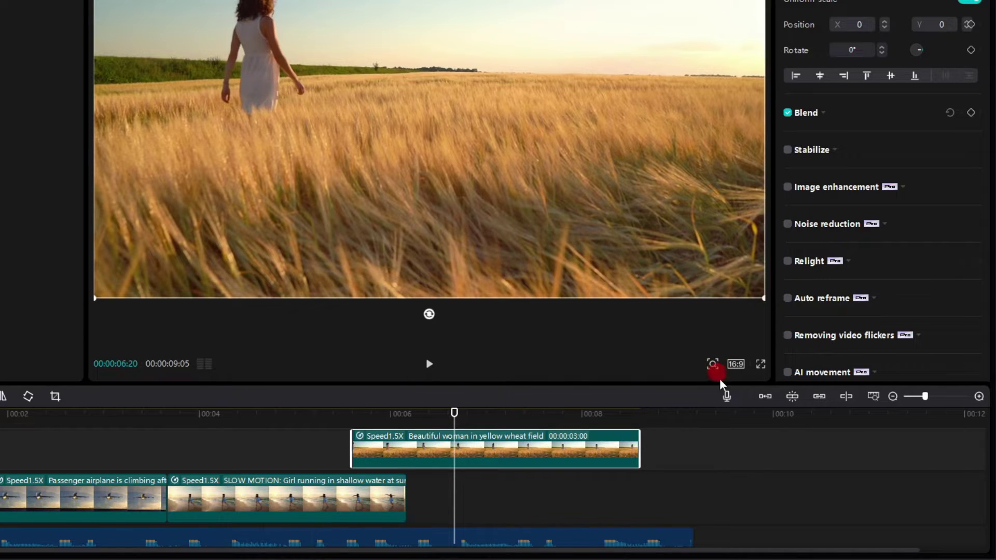
pyautogui.click(765, 396)
pyautogui.click(792, 396)
pyautogui.moveTo(559, 454); pyautogui.dragTo(577, 493)
pyautogui.click(435, 444)
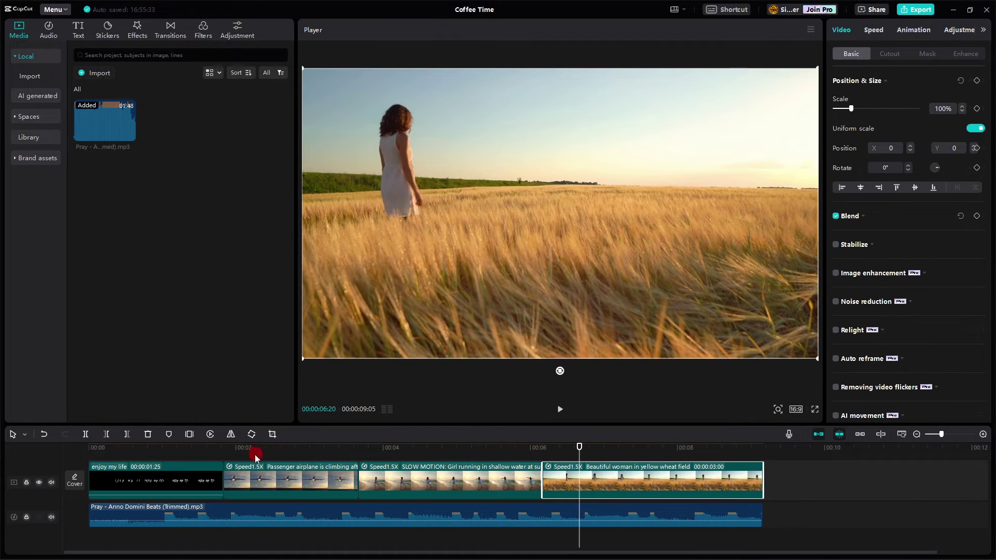
# With the playhead in the airplane clip, preview the Woosh transition from the Blur category
pyautogui.click(253, 455)
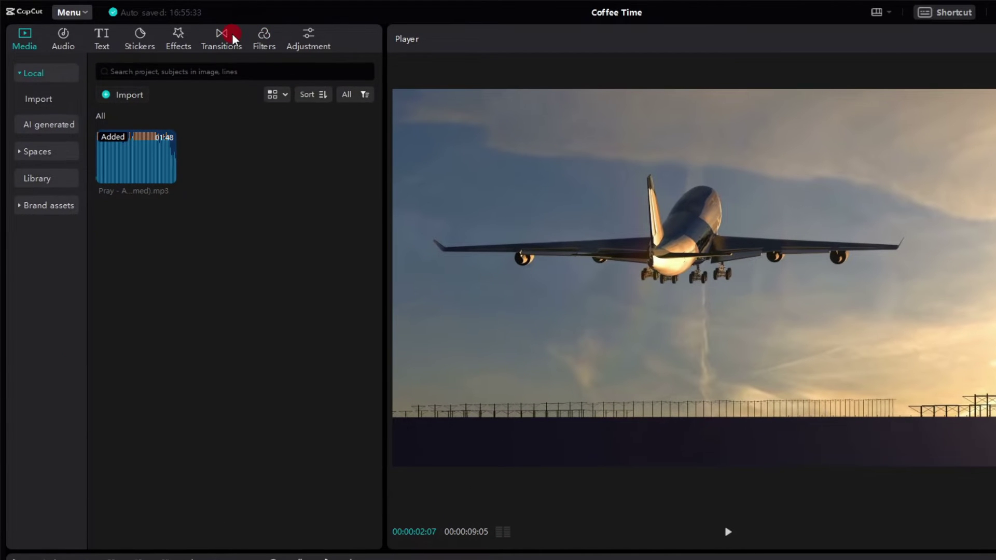
pyautogui.click(233, 38)
pyautogui.click(46, 74)
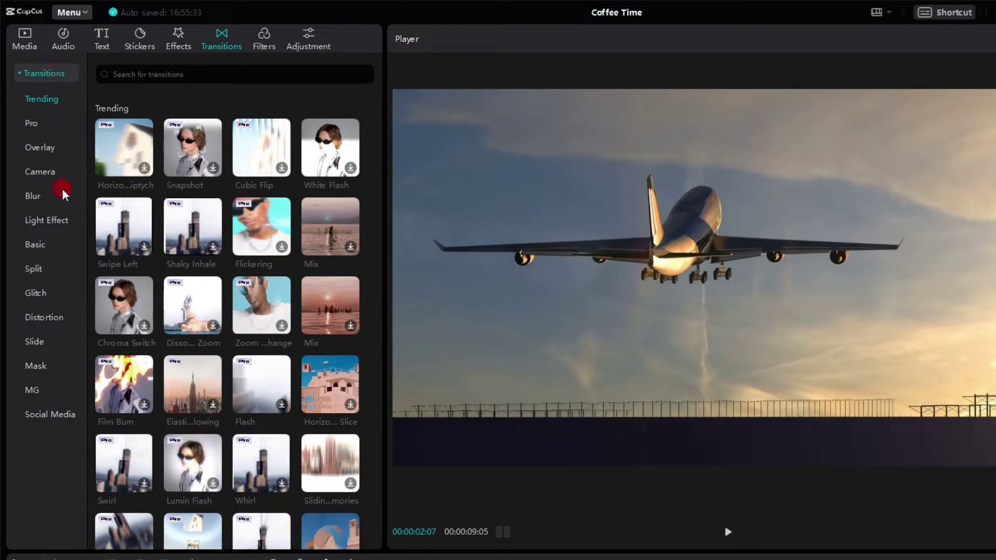
pyautogui.click(37, 198)
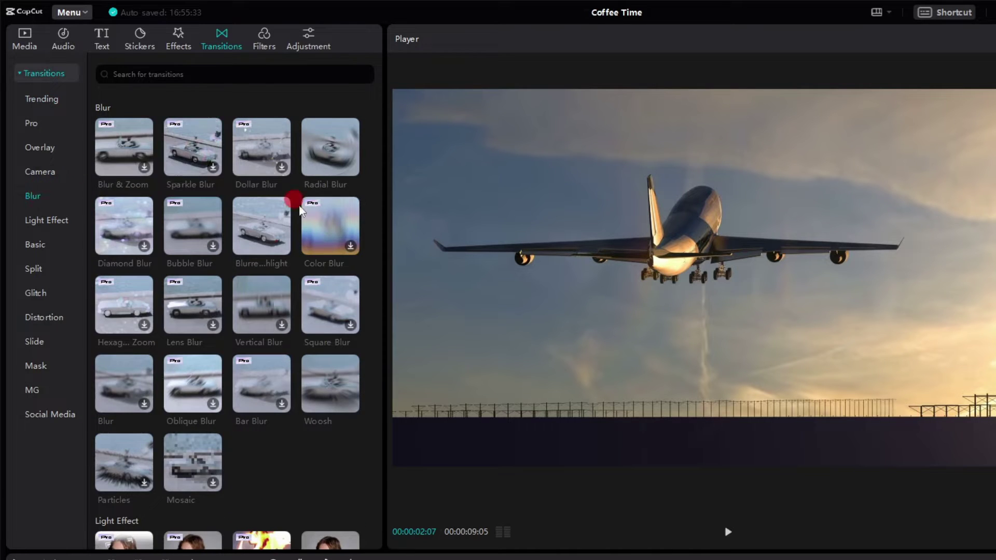
pyautogui.moveTo(314, 395)
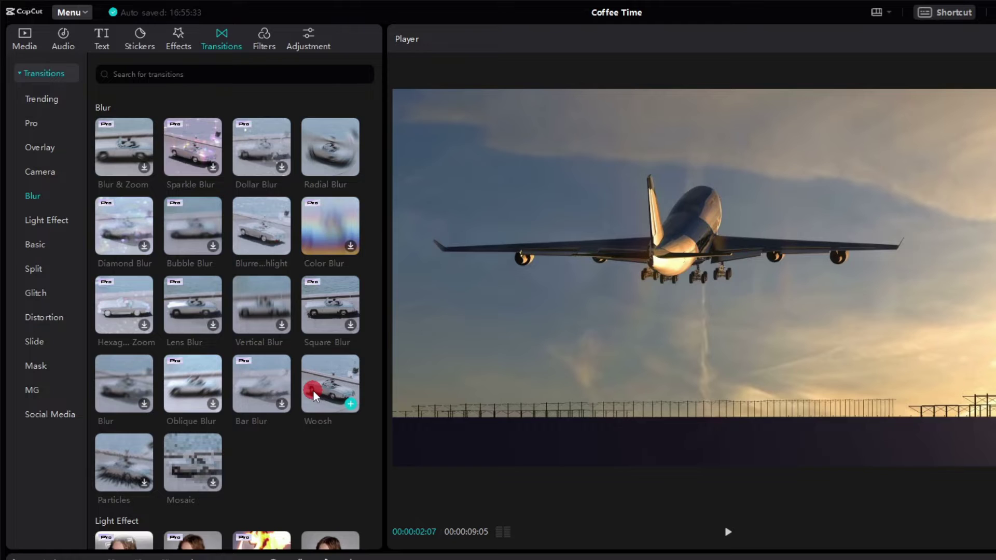
pyautogui.click(313, 391)
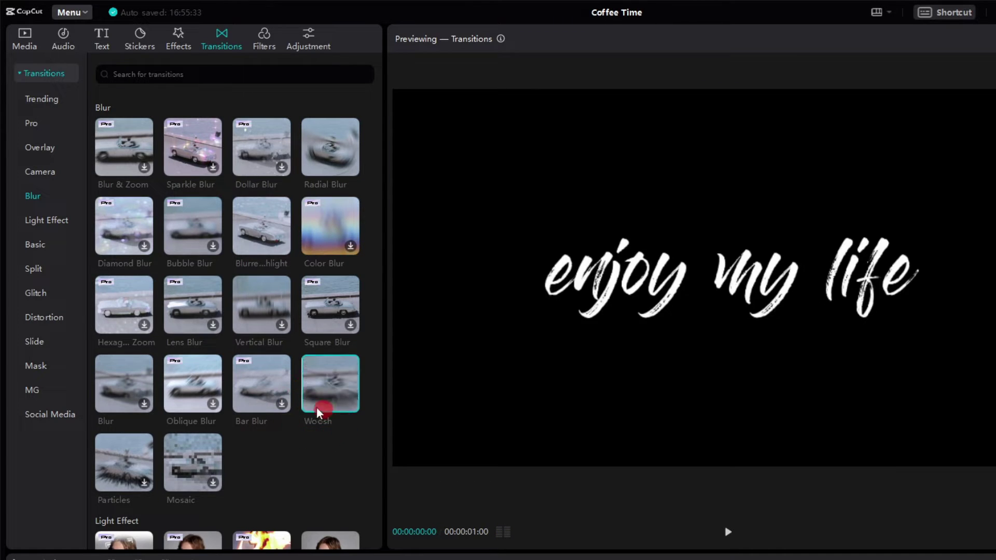
pyautogui.moveTo(327, 384)
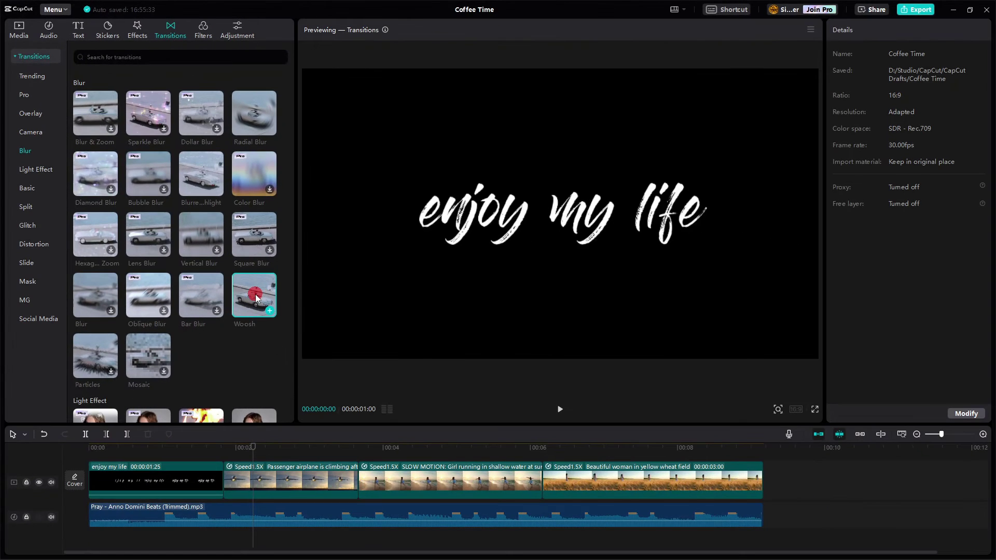
pyautogui.moveTo(253, 289); pyautogui.dragTo(219, 471)
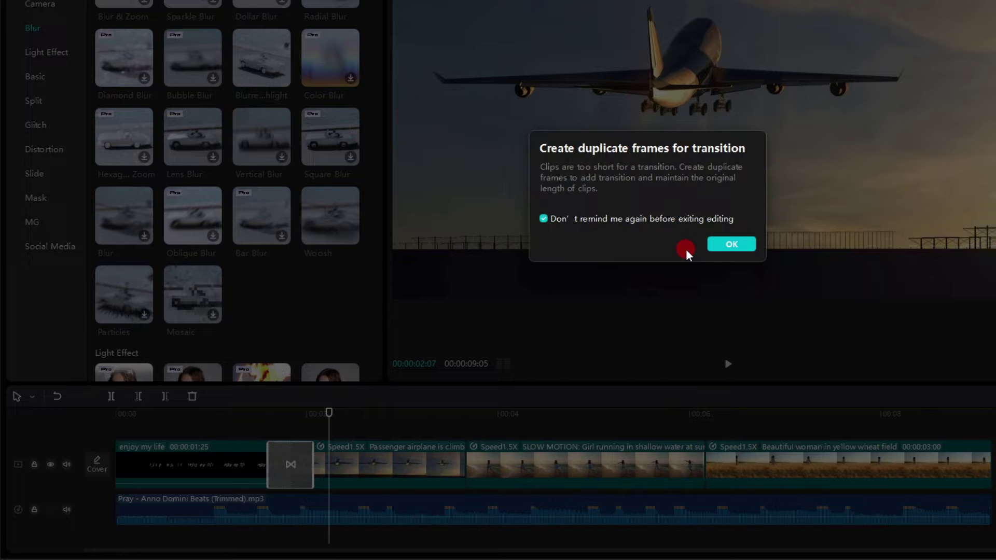
pyautogui.click(736, 243)
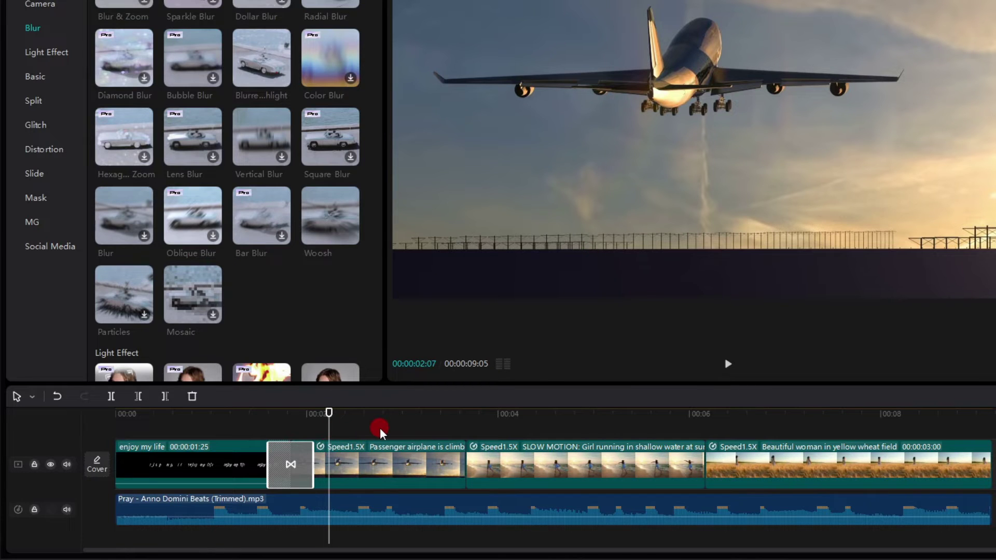
pyautogui.hotkey('ctrl', 'z')
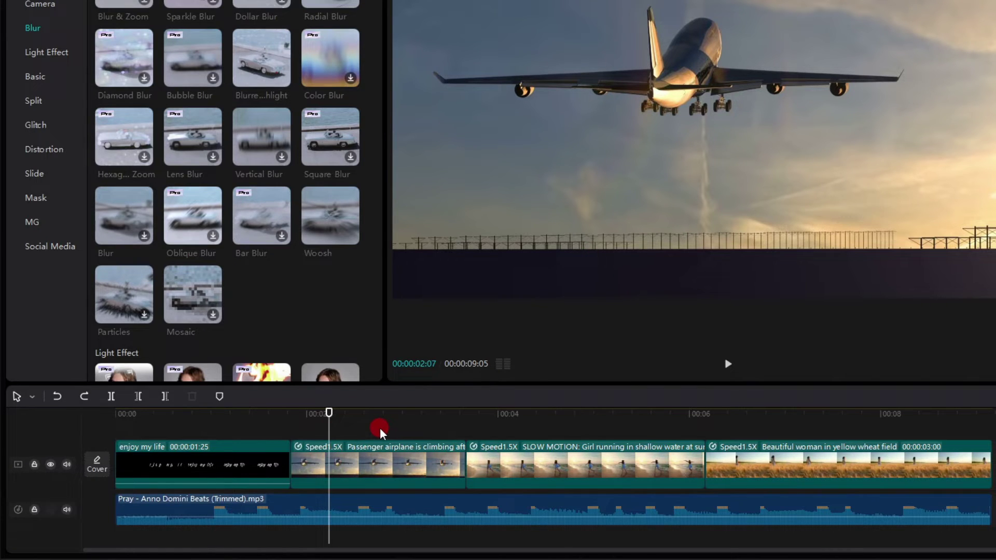
pyautogui.click(281, 424)
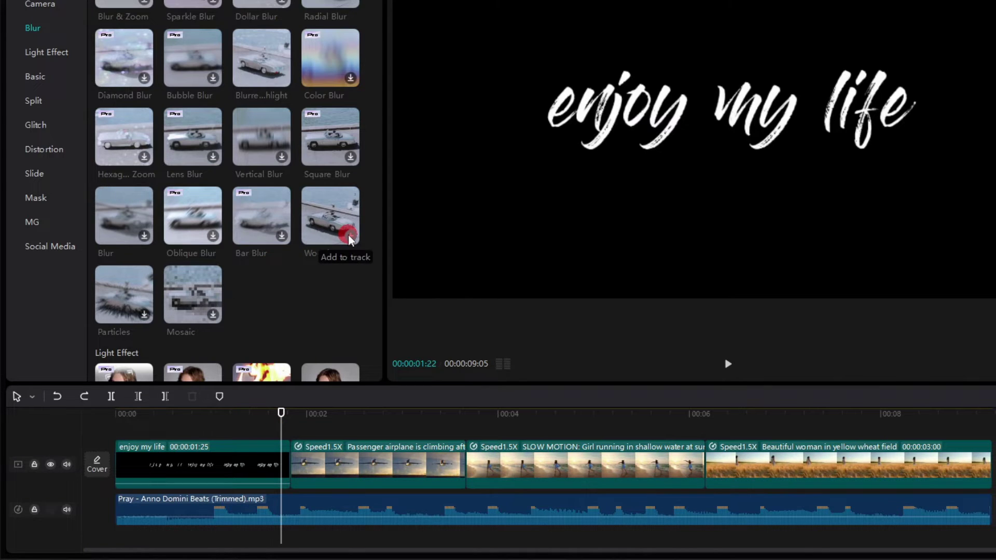
pyautogui.click(349, 237)
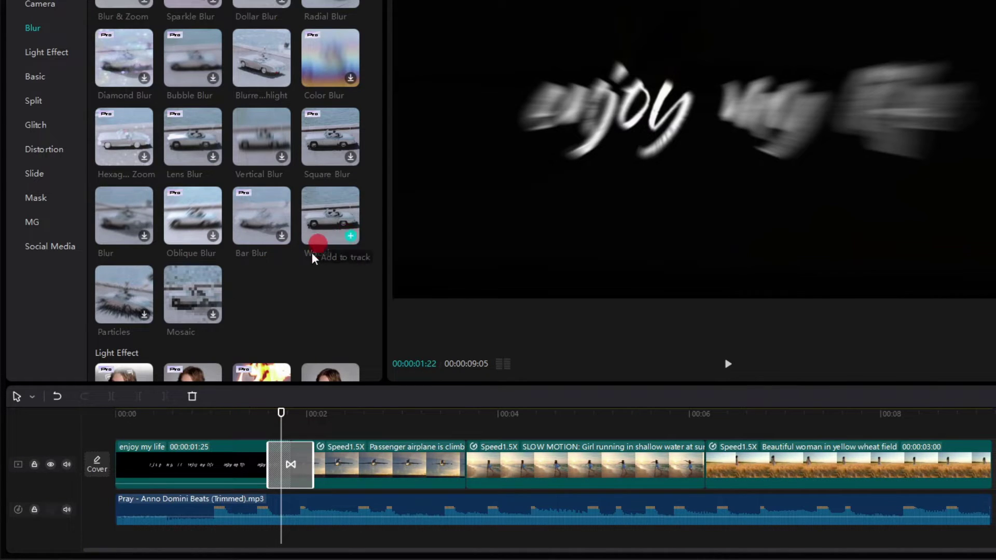
# Select the Woosh transition on the timeline and set its Duration to 0.9s
pyautogui.click(301, 458)
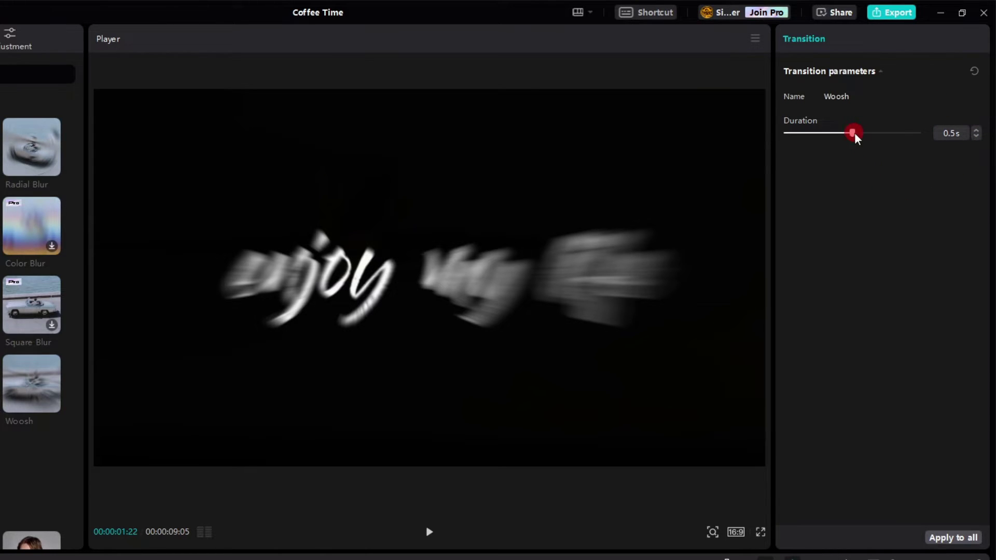
pyautogui.moveTo(854, 134); pyautogui.dragTo(887, 139)
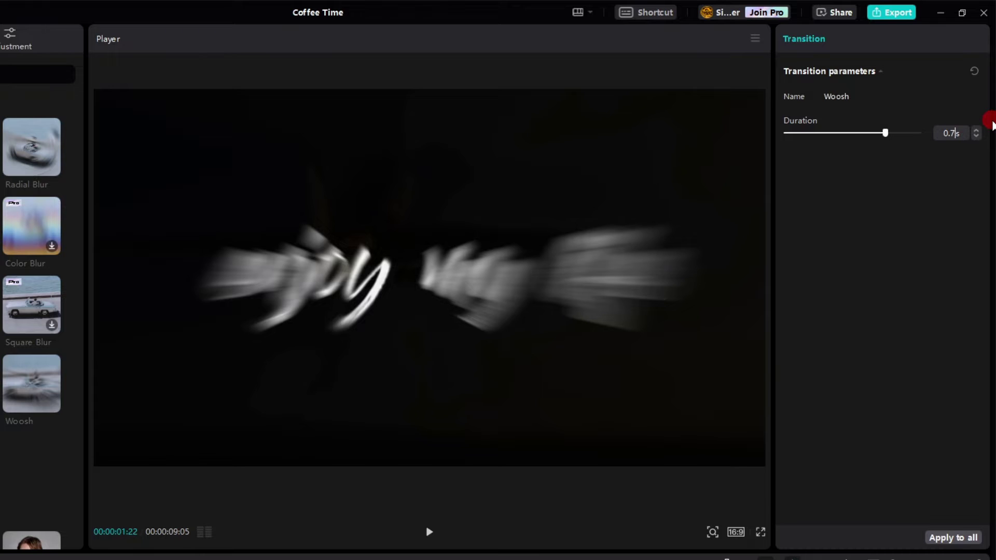
pyautogui.press('BackSpace')
pyautogui.write('5')
pyautogui.press('Return')
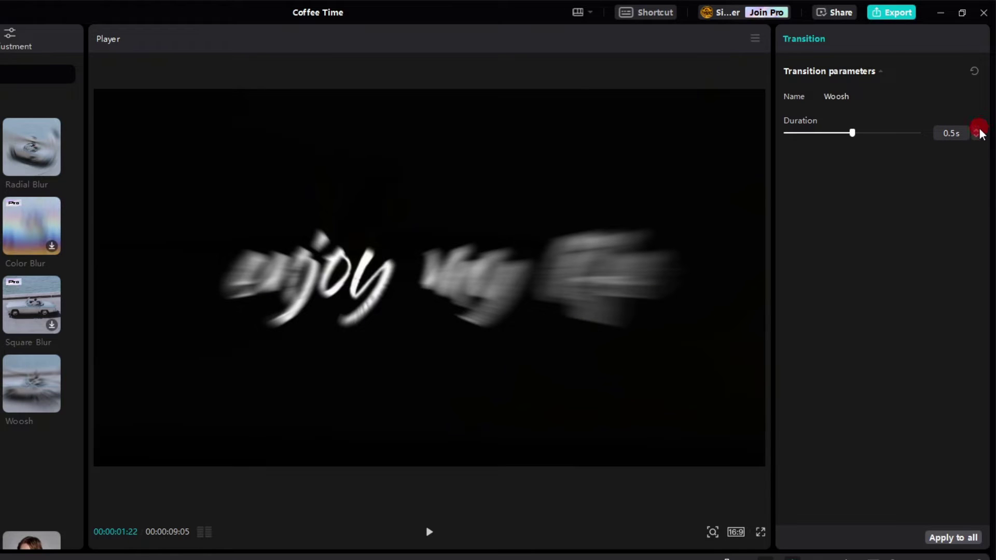
pyautogui.click(979, 130)
pyautogui.click(977, 135)
pyautogui.click(976, 130)
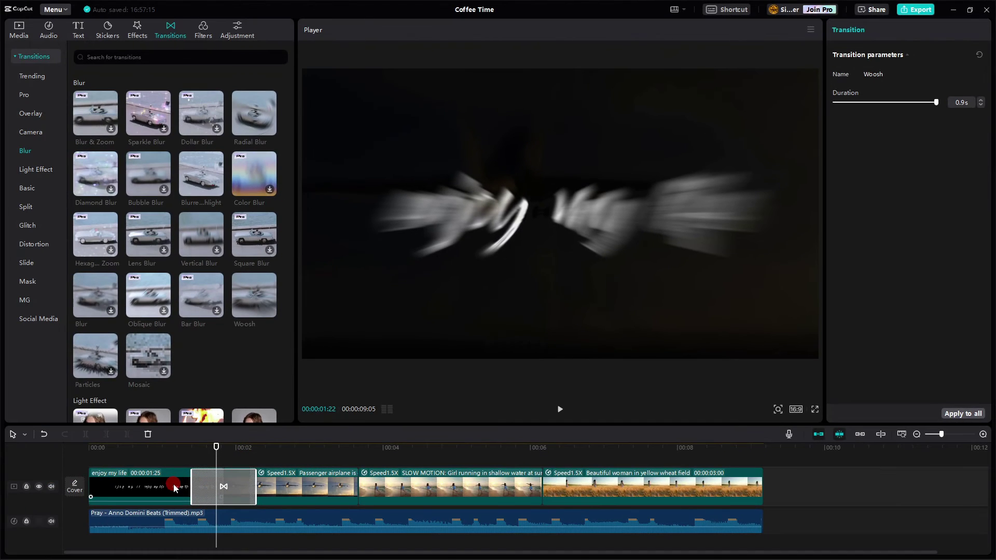
pyautogui.click(174, 488)
pyautogui.click(299, 485)
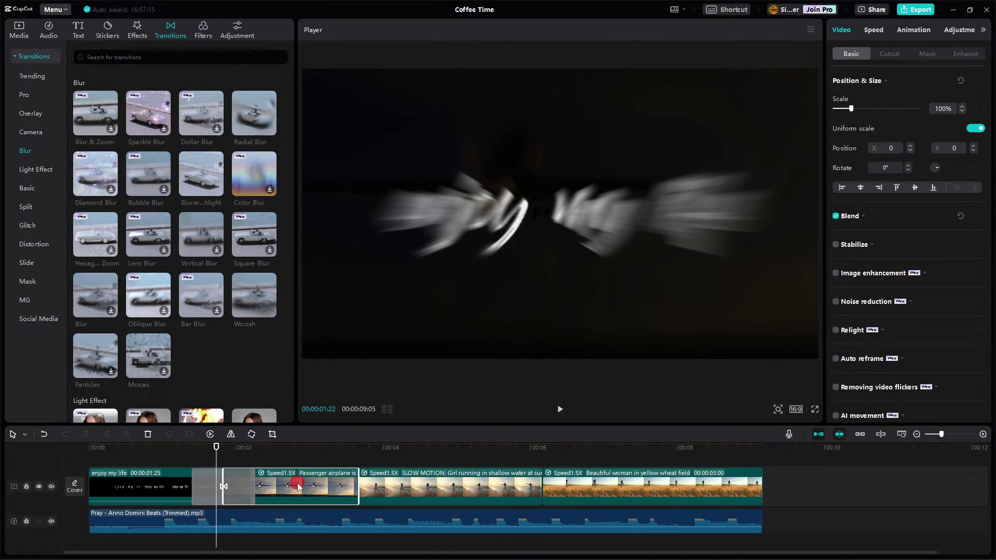
pyautogui.click(210, 486)
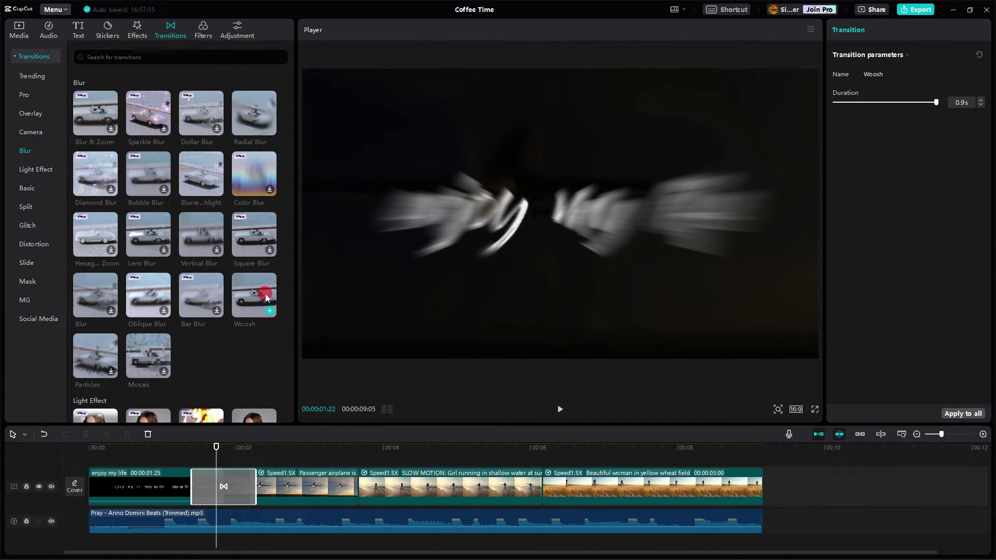
pyautogui.moveTo(280, 303); pyautogui.dragTo(645, 486)
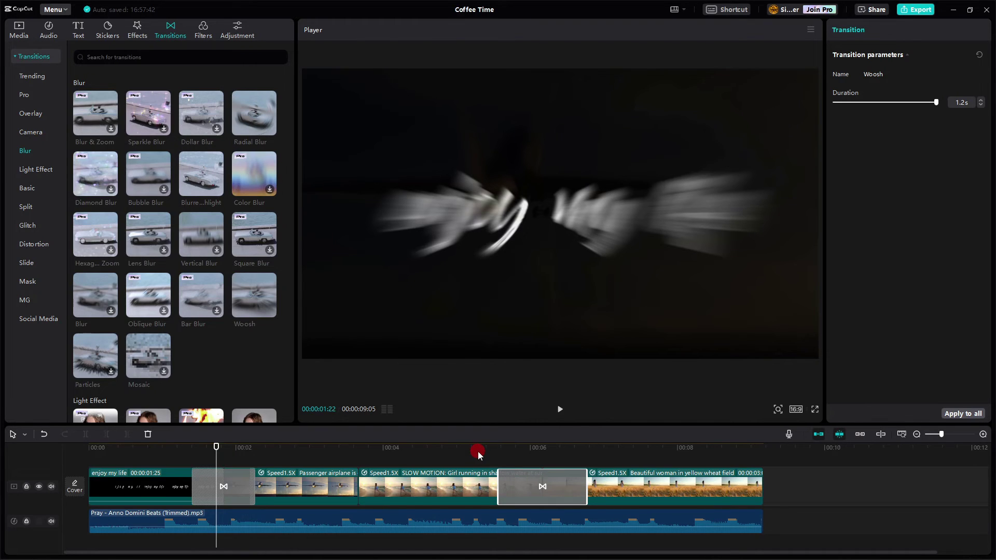
pyautogui.press('Delete')
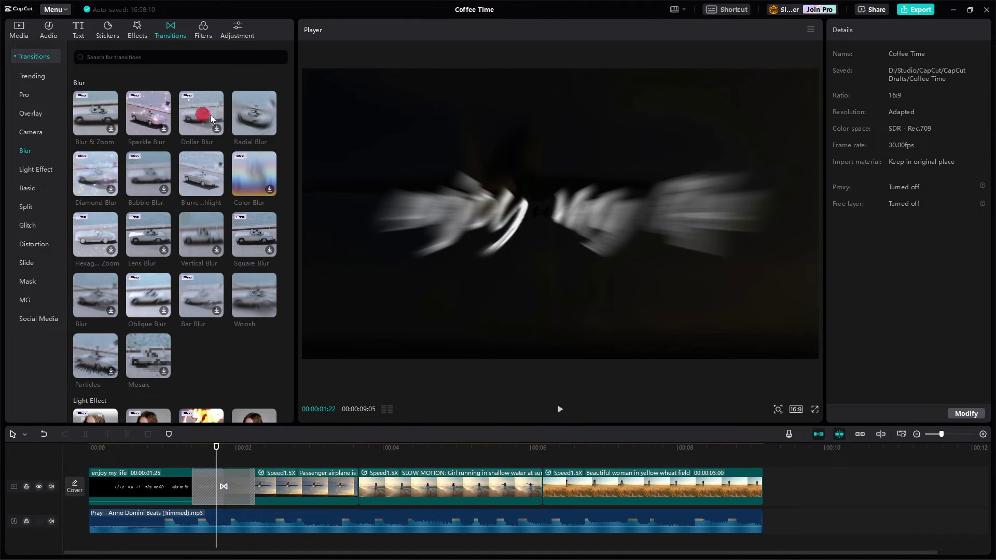
# Swap Radial Blur for Woosh at the first junction and undo the trial transitions added later
pyautogui.click(270, 128)
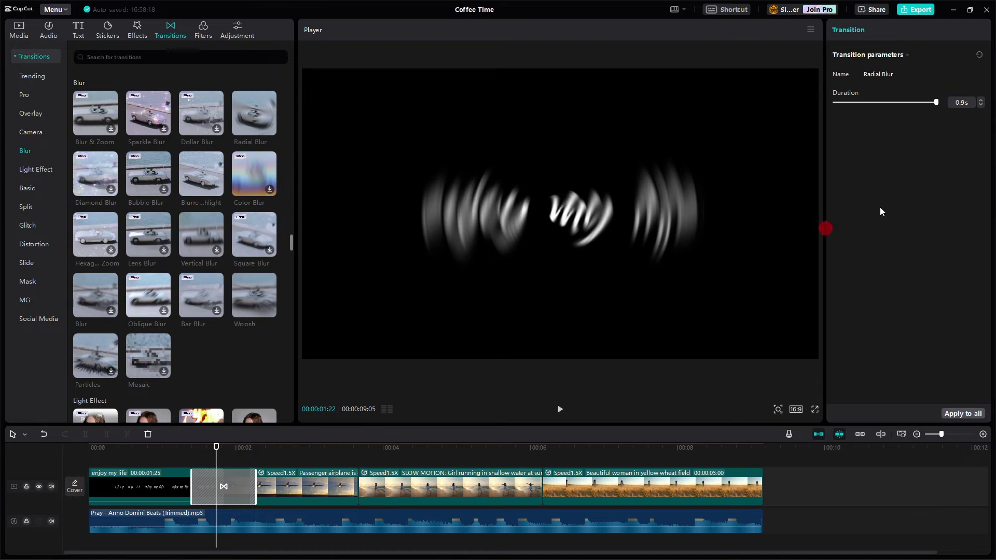
pyautogui.click(270, 310)
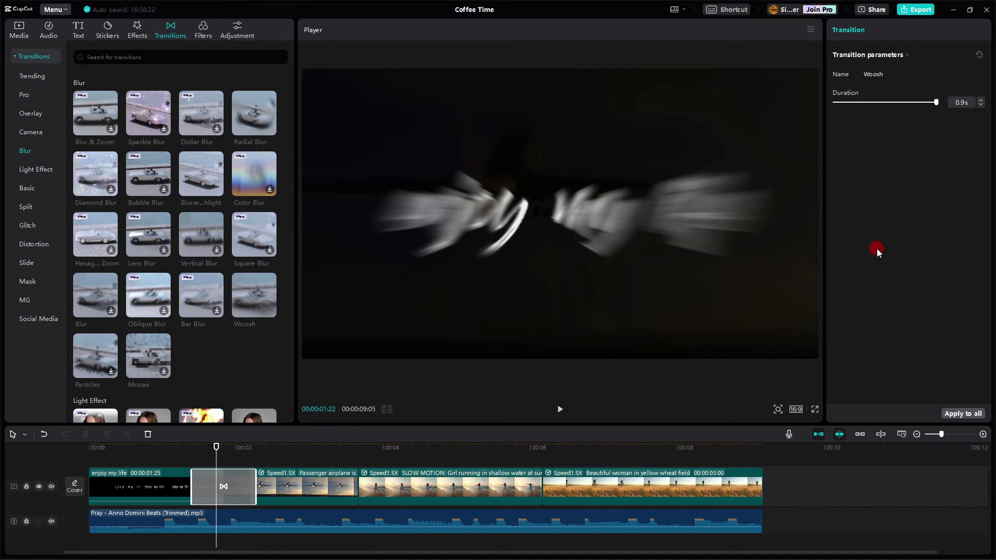
pyautogui.click(343, 456)
pyautogui.click(270, 310)
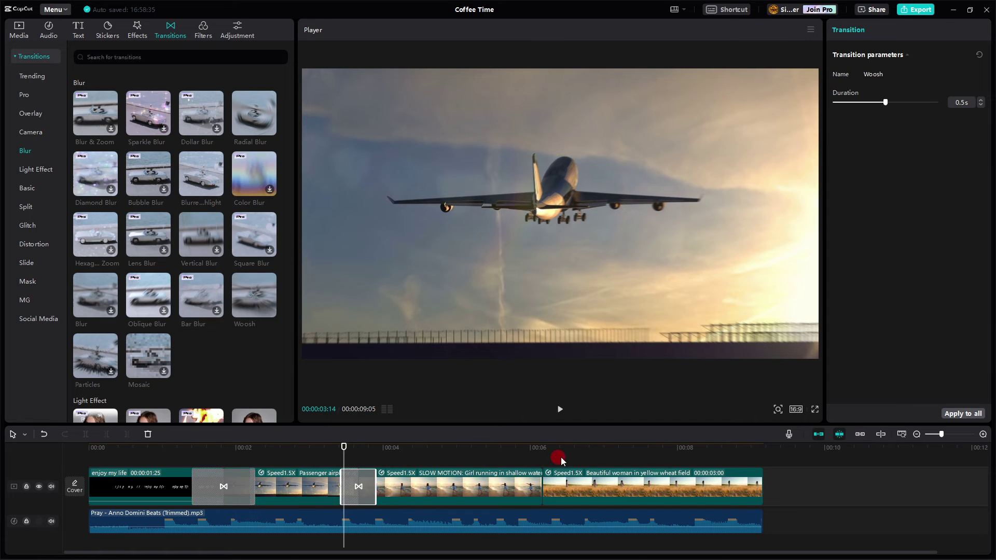
pyautogui.click(527, 458)
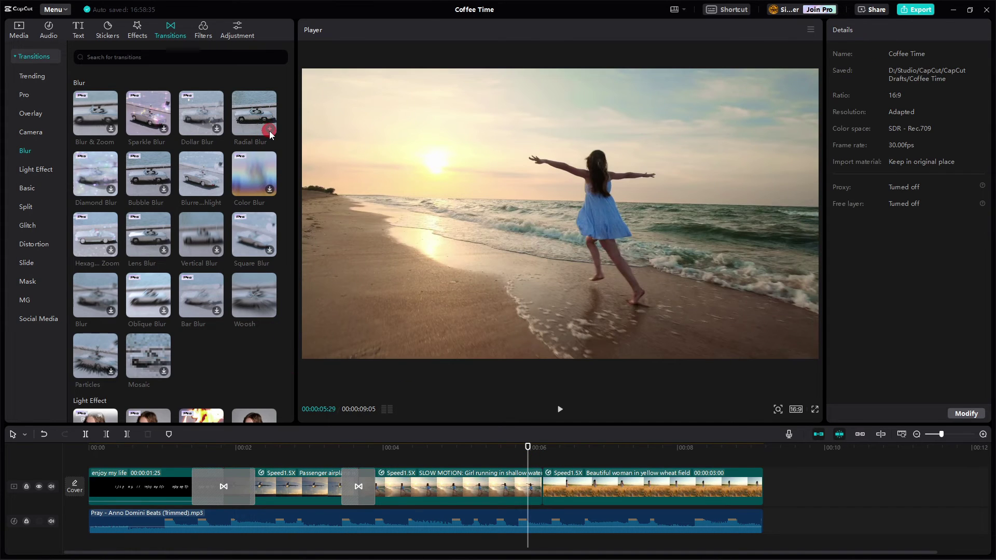
pyautogui.click(270, 129)
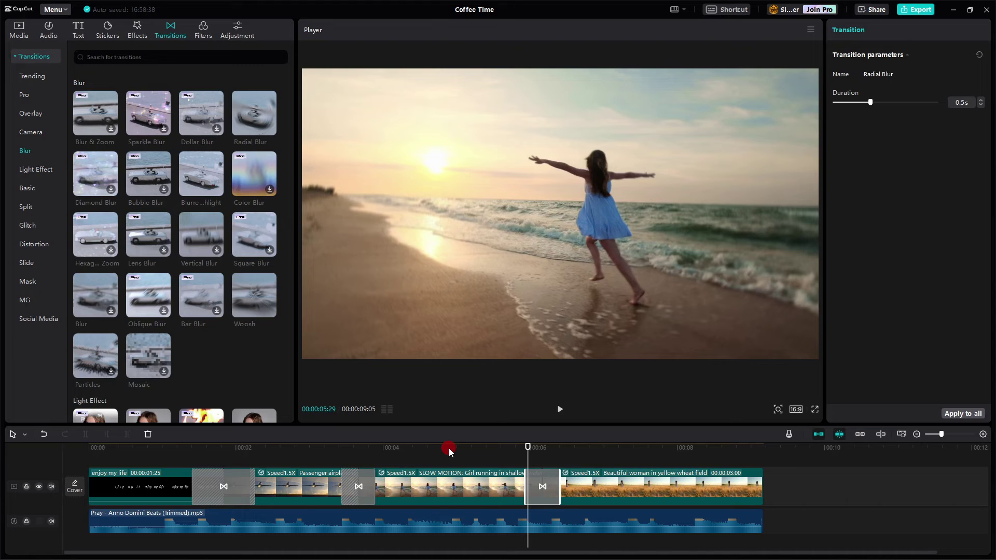
pyautogui.hotkey('ctrl', 'z')
pyautogui.hotkey('ctrl', 'z')
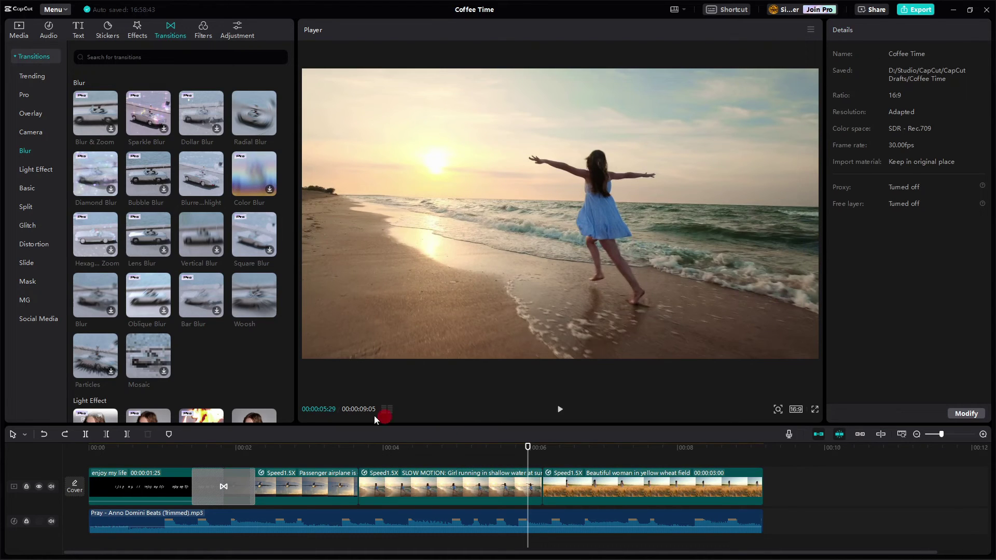
# Apply the first Woosh to all junctions, then delete the Woosh leading into the wheat-field clip
pyautogui.click(234, 479)
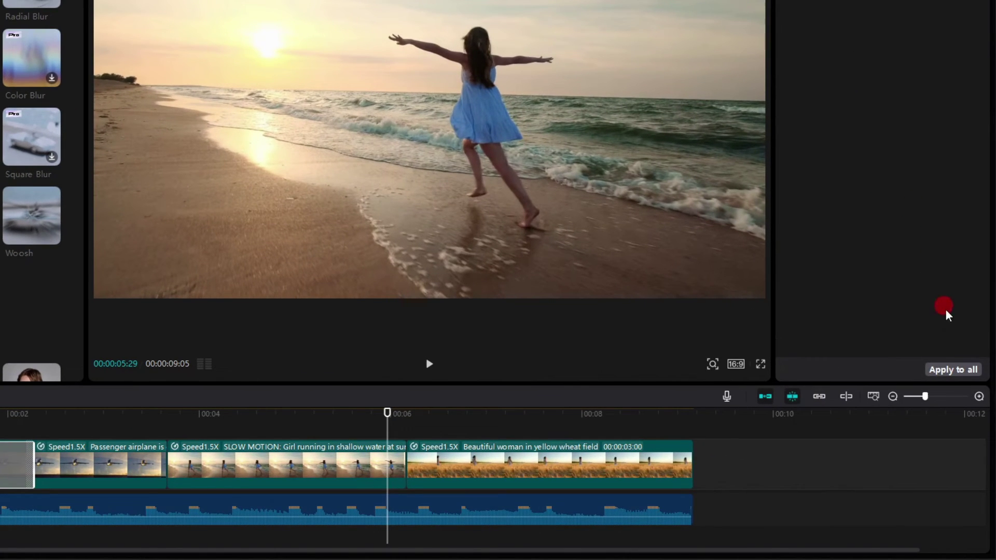
pyautogui.click(966, 372)
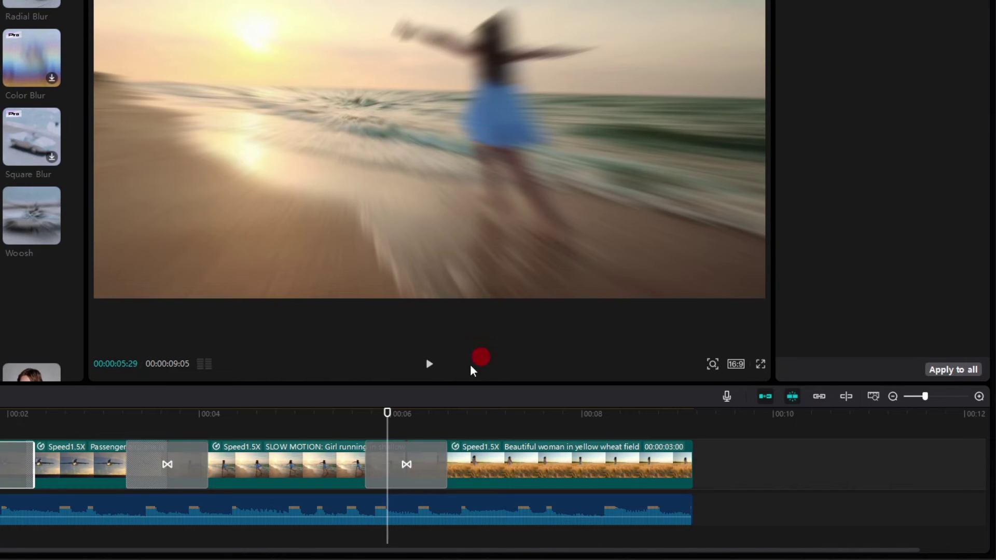
pyautogui.click(167, 463)
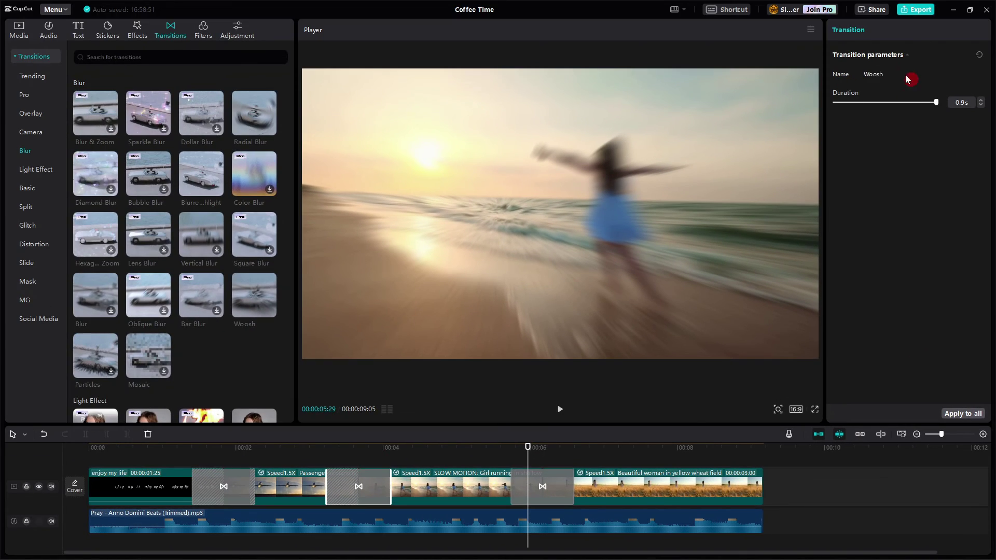
pyautogui.click(556, 481)
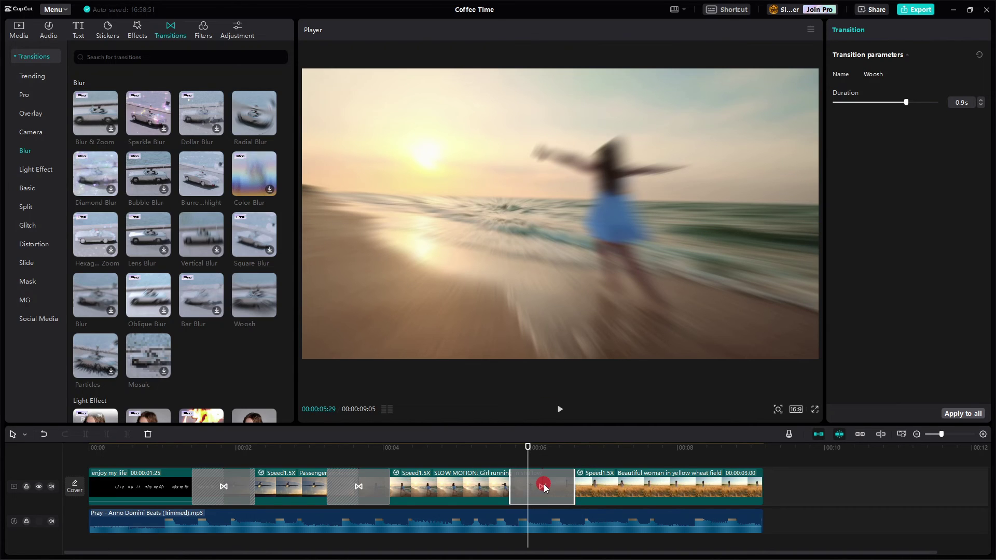
pyautogui.press('Delete')
# Replace the Woosh between clips 2 and 3 with a Rotate CW II transition
pyautogui.click(370, 481)
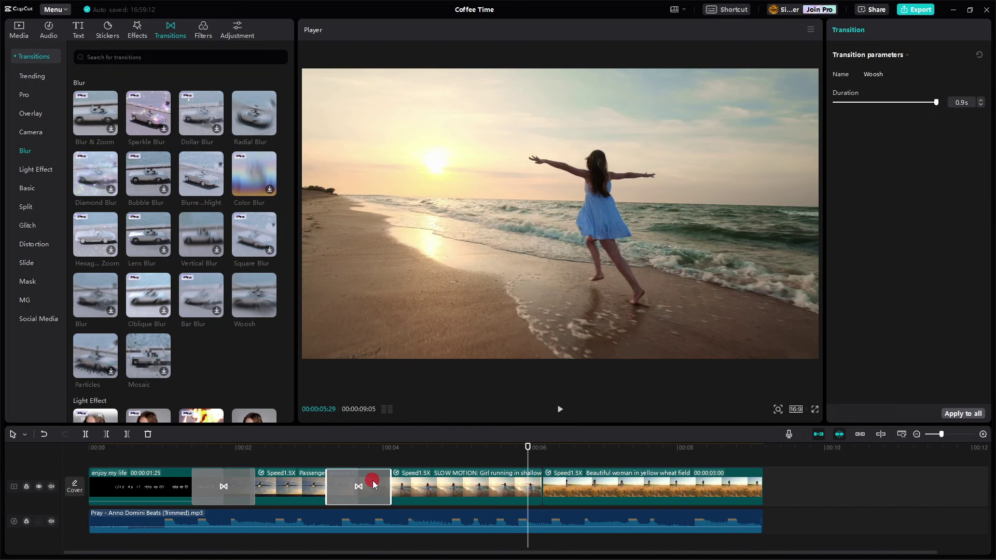
pyautogui.press('Delete')
pyautogui.click(351, 456)
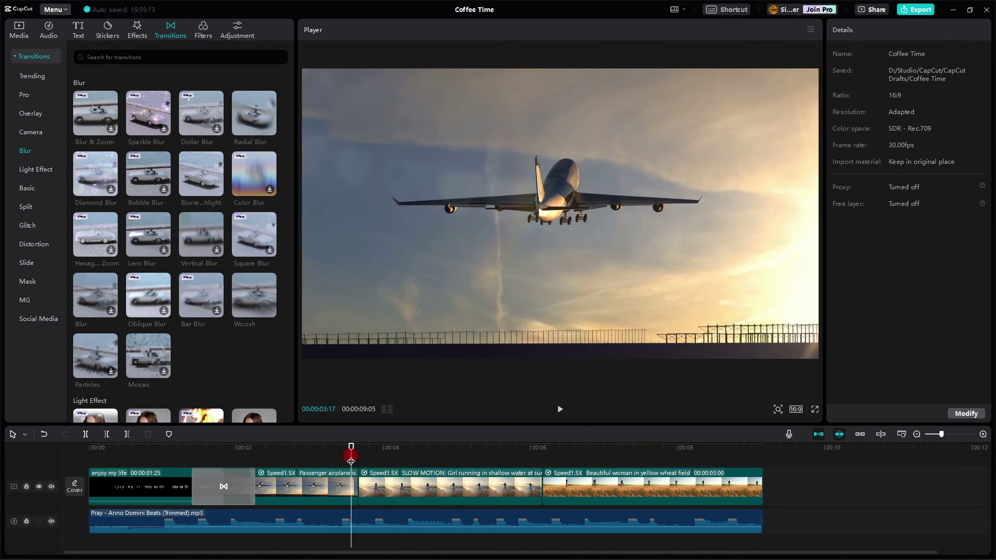
pyautogui.click(365, 491)
pyautogui.click(132, 55)
pyautogui.write('rotate')
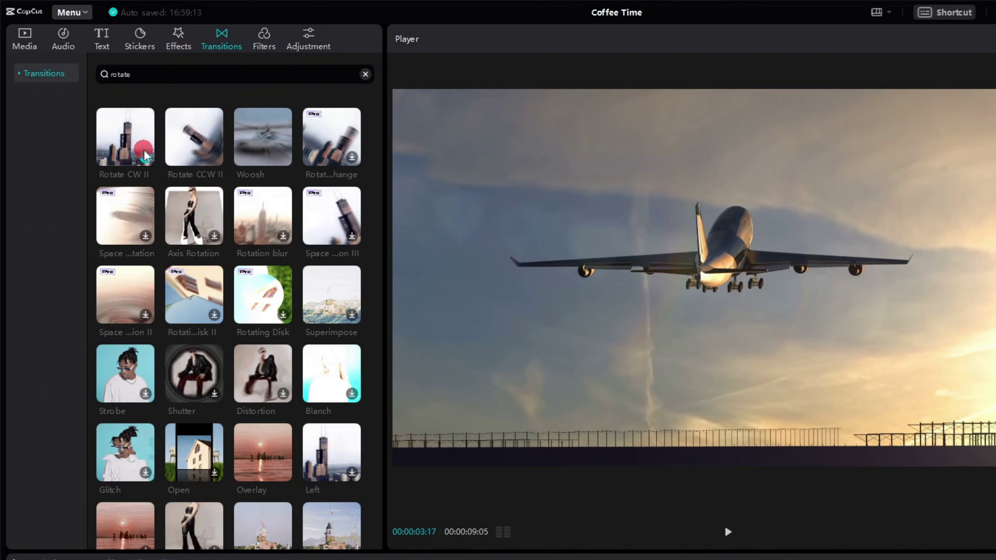
pyautogui.click(144, 158)
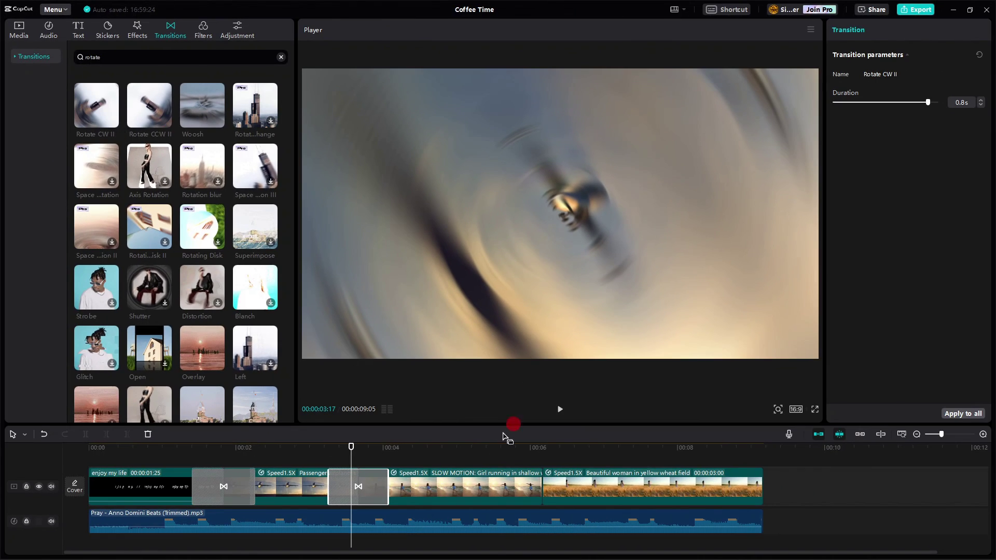
# Add a Gradient Wipe transition before the wheat-field clip
pyautogui.click(532, 457)
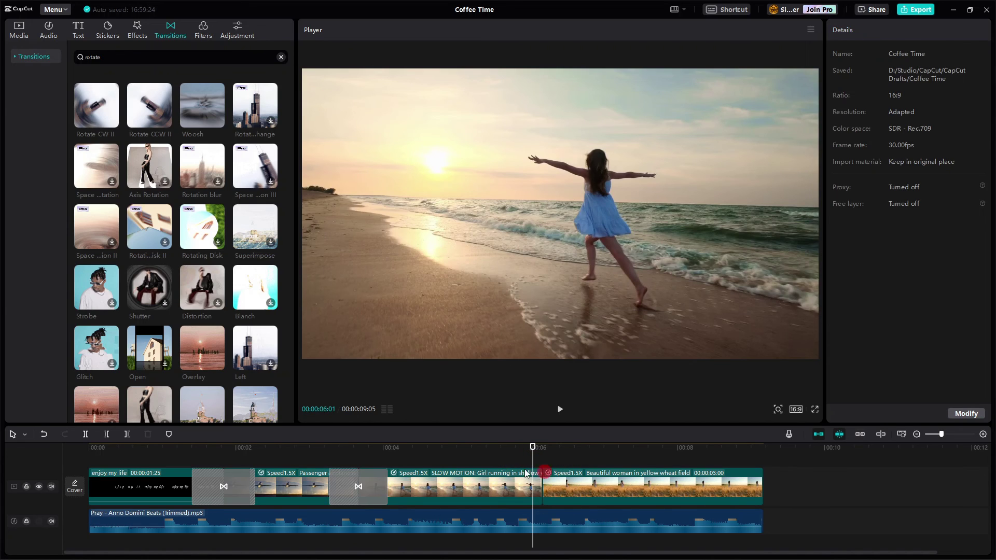
pyautogui.click(118, 56)
pyautogui.write('gradien')
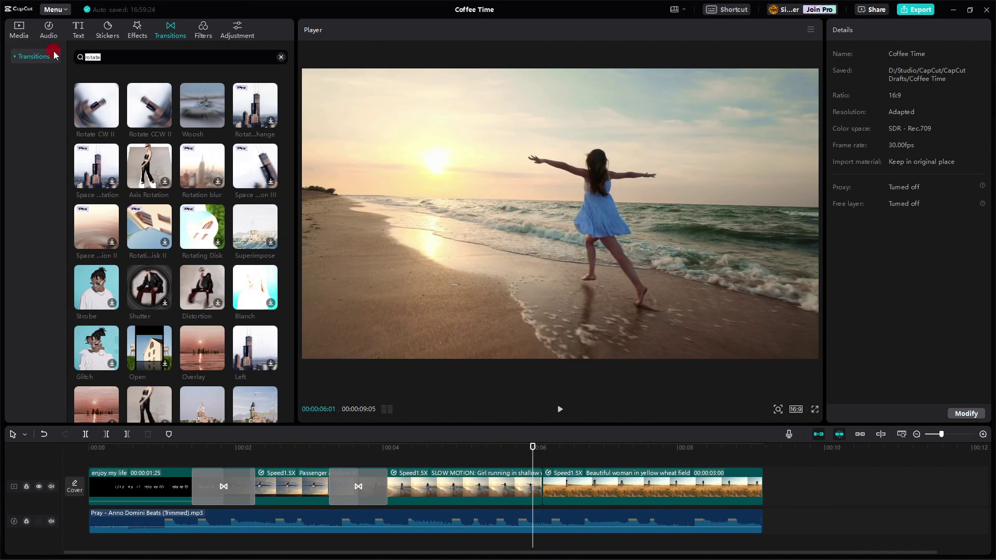
pyautogui.write('t')
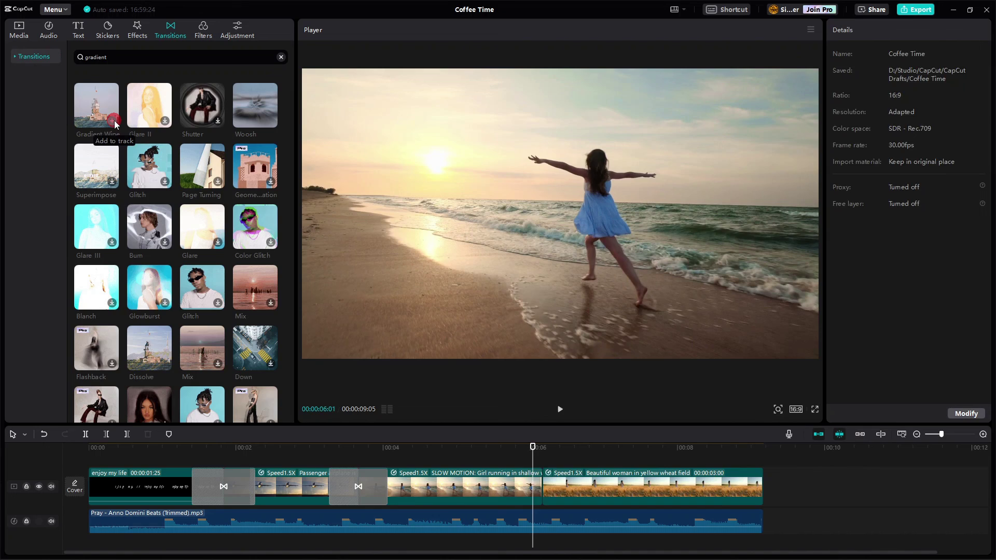
pyautogui.moveTo(97, 109); pyautogui.dragTo(461, 452)
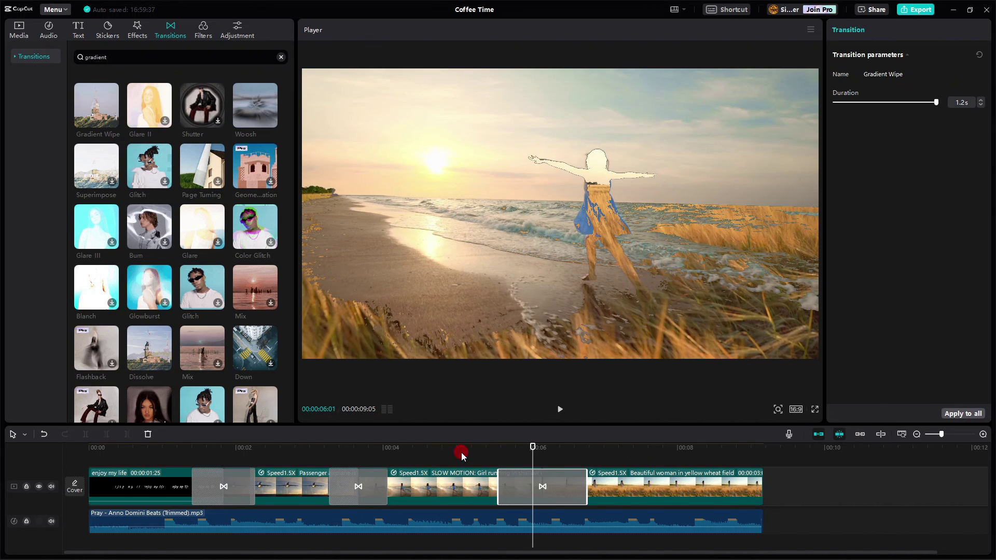
pyautogui.click(120, 460)
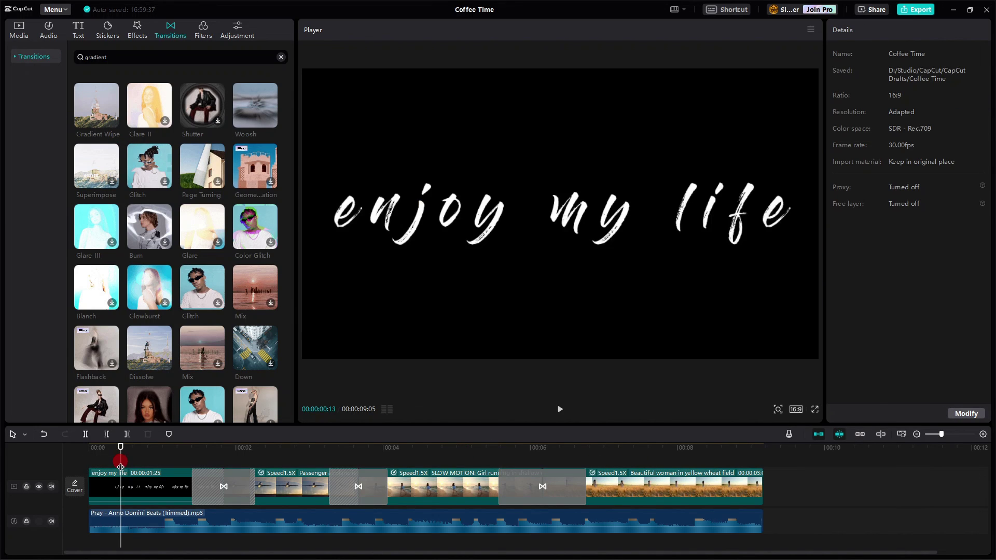
pyautogui.press('space')
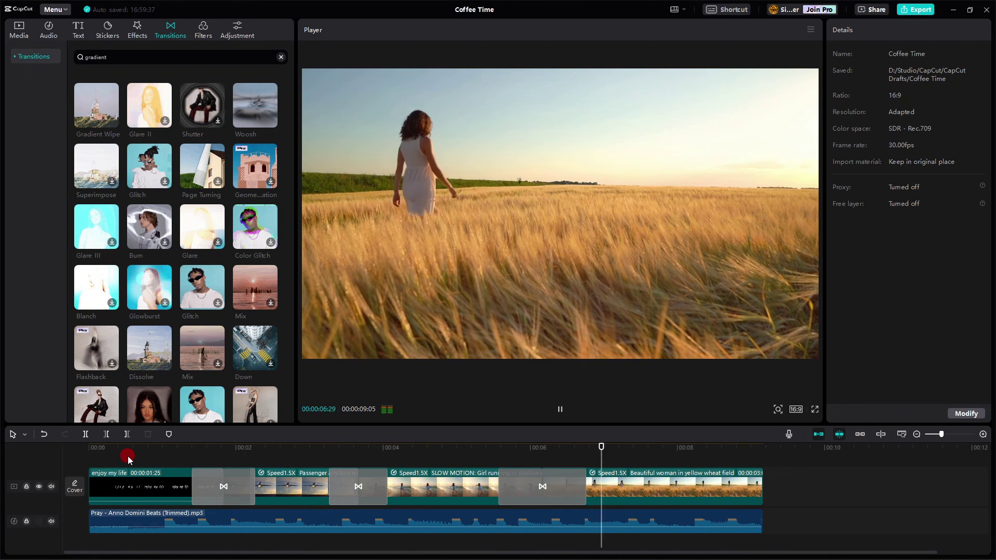
pyautogui.press('space')
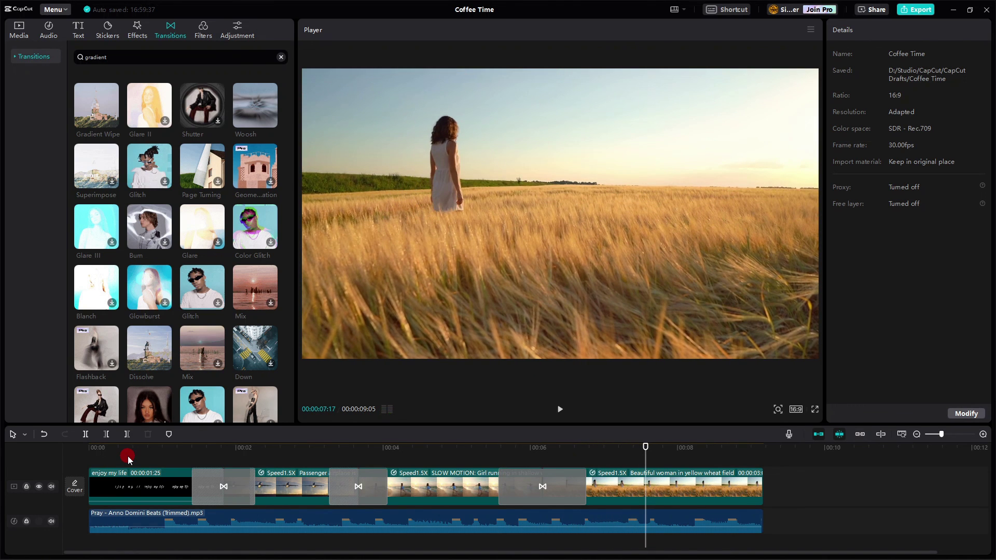